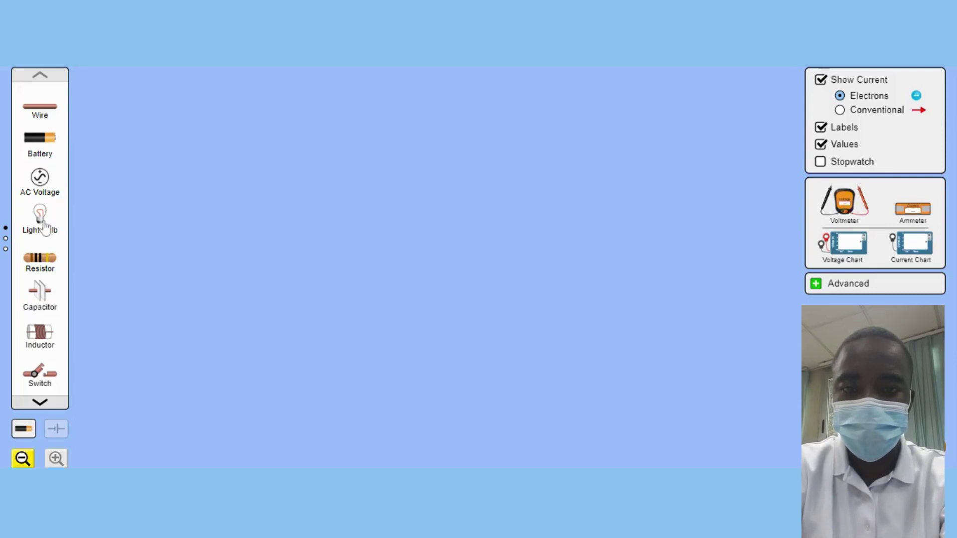
# Step: Place a 10.0 Ω light bulb and run two wires from its left terminal, the second hanging down
pyautogui.moveTo(44, 226); pyautogui.dragTo(468, 176)
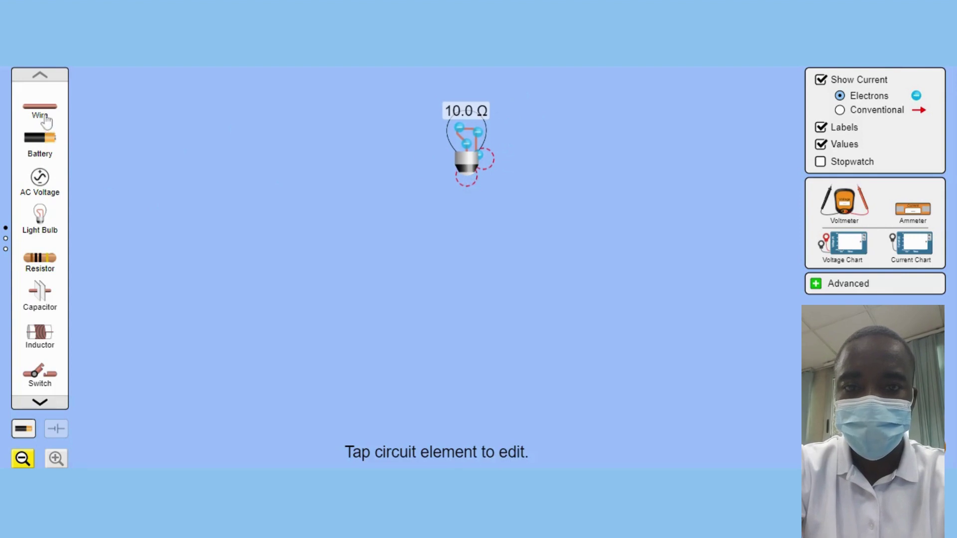
pyautogui.moveTo(41, 118); pyautogui.dragTo(419, 168)
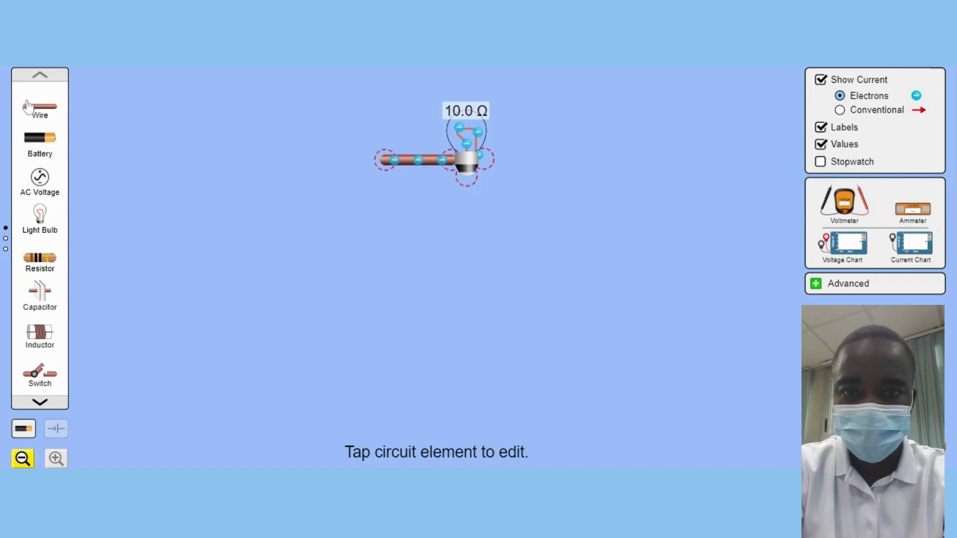
pyautogui.moveTo(31, 106); pyautogui.dragTo(384, 162)
pyautogui.moveTo(370, 264); pyautogui.dragTo(383, 238)
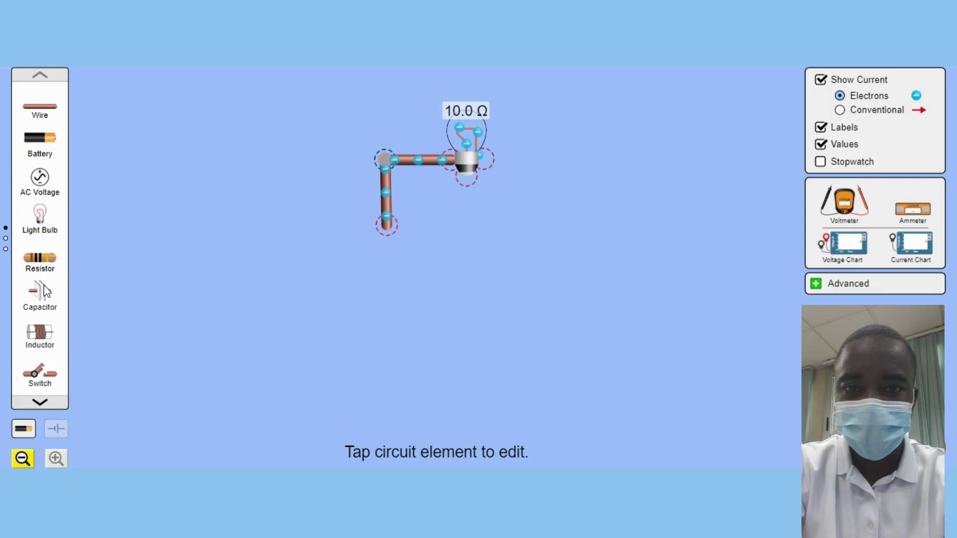
# Step: Attach an open switch below the left wire, wire the bulb's right terminal, and pull out a spare wire
pyautogui.moveTo(41, 369); pyautogui.dragTo(392, 317)
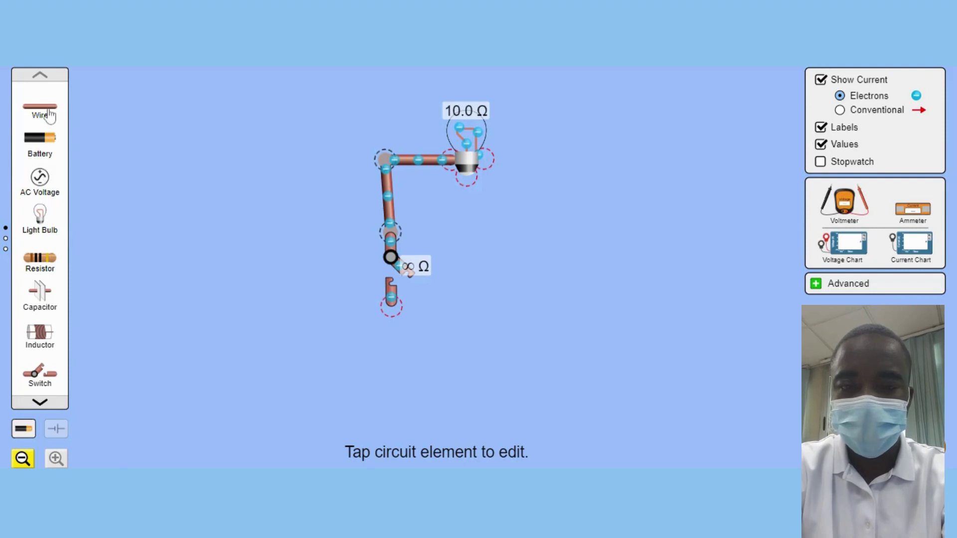
pyautogui.moveTo(48, 116); pyautogui.dragTo(526, 170)
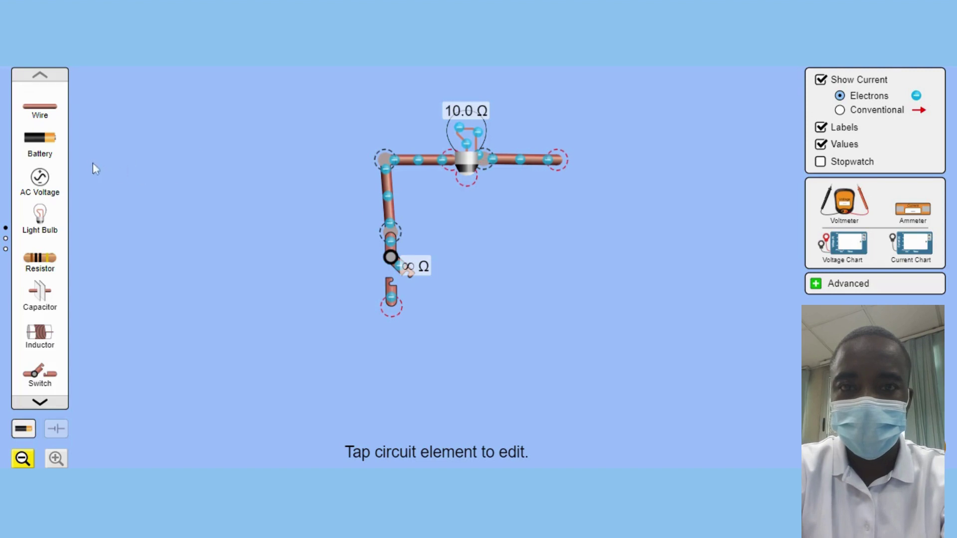
pyautogui.moveTo(37, 118); pyautogui.dragTo(75, 111)
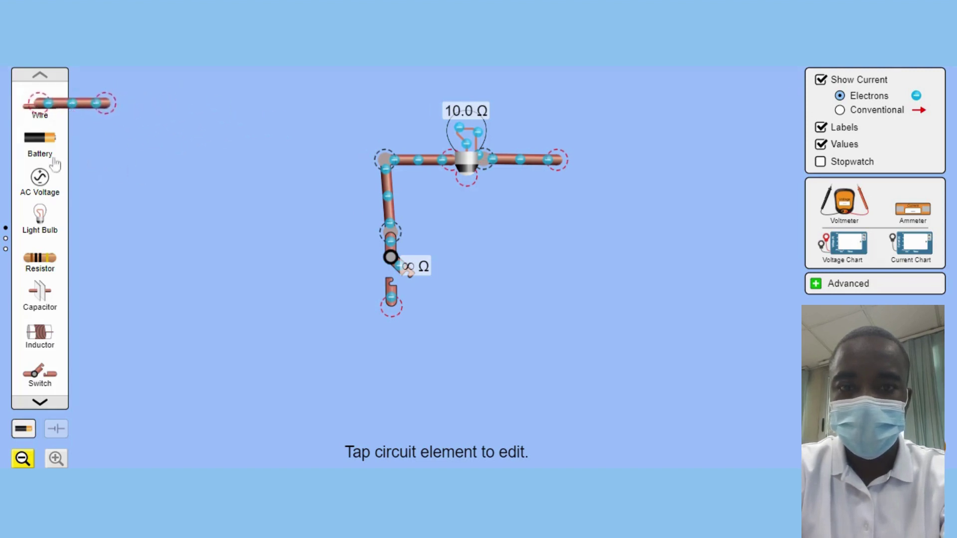
# Step: Wire a 9.00 V AC source after the bulb, show conventional current, and hang a wire down on the right
pyautogui.moveTo(41, 182); pyautogui.dragTo(597, 169)
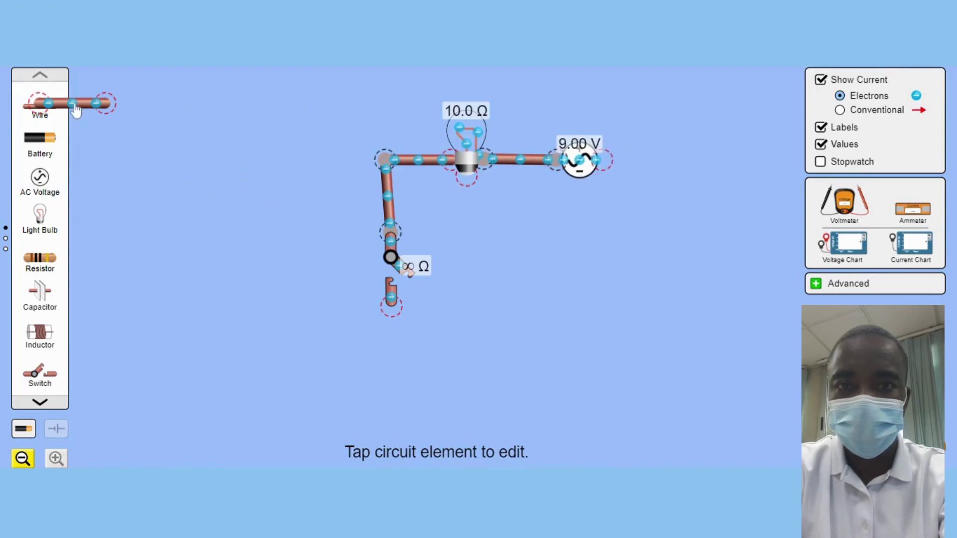
pyautogui.moveTo(75, 111); pyautogui.dragTo(651, 168)
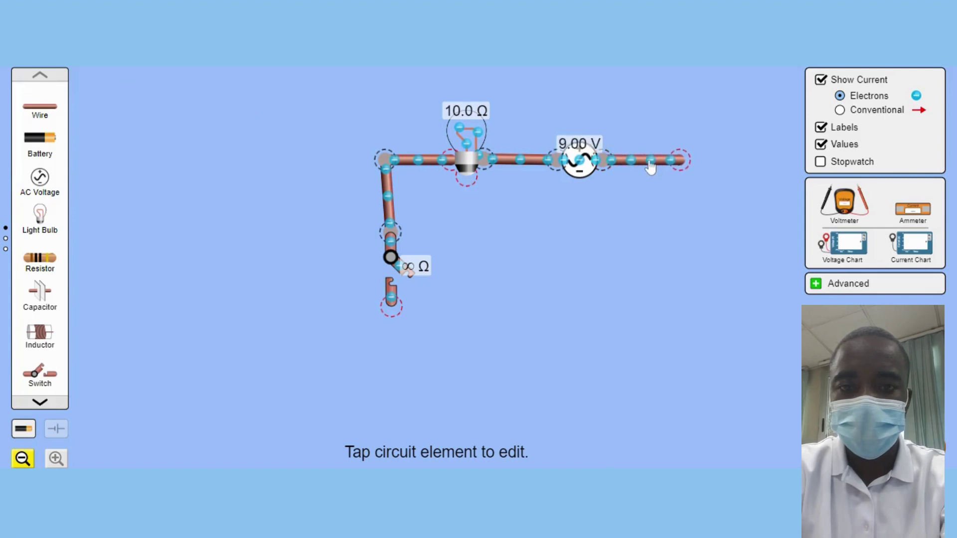
pyautogui.click(840, 113)
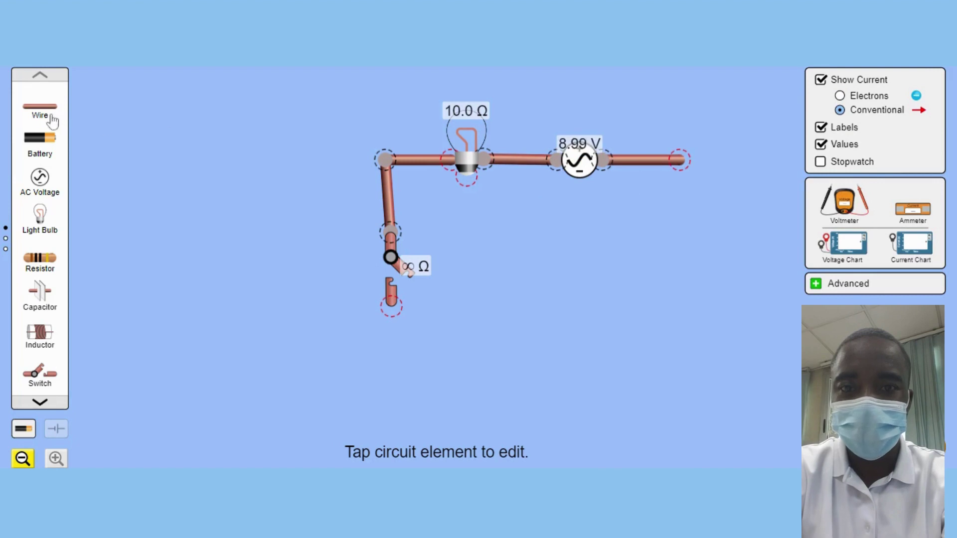
pyautogui.moveTo(50, 120); pyautogui.dragTo(681, 177)
pyautogui.moveTo(727, 226); pyautogui.dragTo(676, 253)
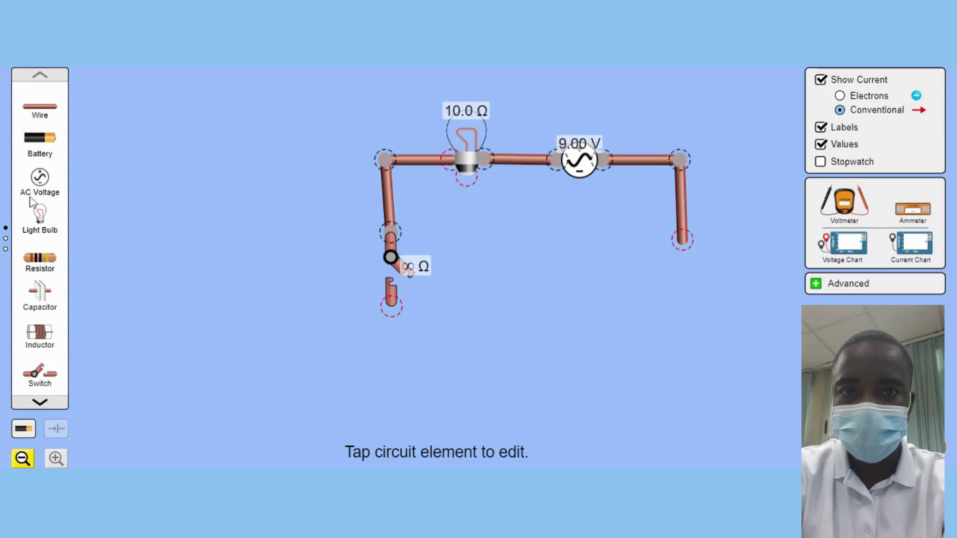
# Step: Place a 9.0 V battery below the circuit and wire it to the switch and the right-hand wire
pyautogui.moveTo(34, 159); pyautogui.dragTo(536, 315)
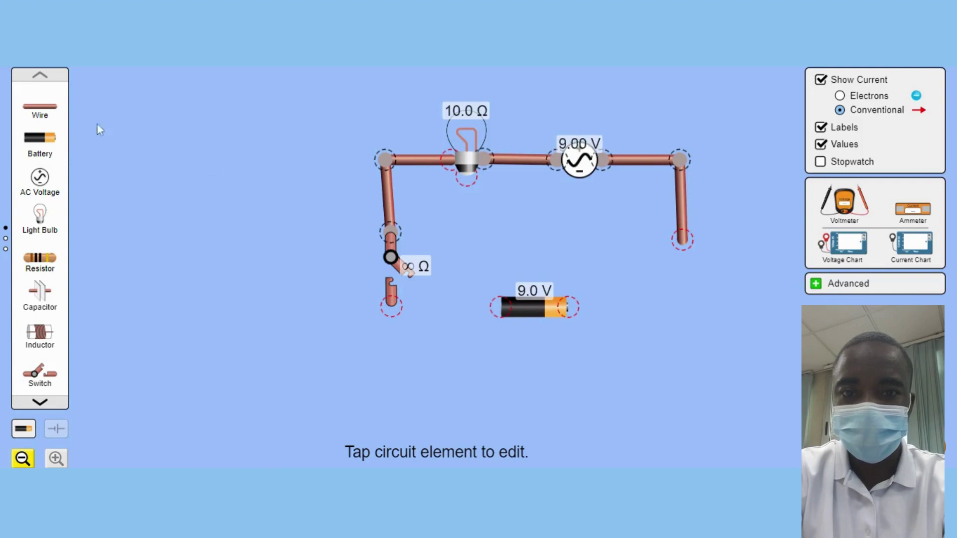
pyautogui.moveTo(35, 112); pyautogui.dragTo(514, 308)
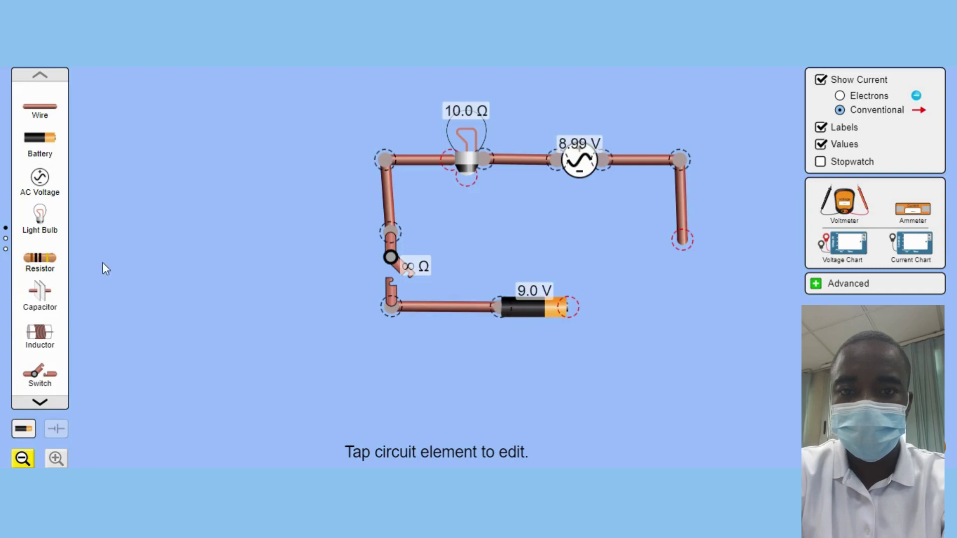
pyautogui.moveTo(45, 115); pyautogui.dragTo(674, 311)
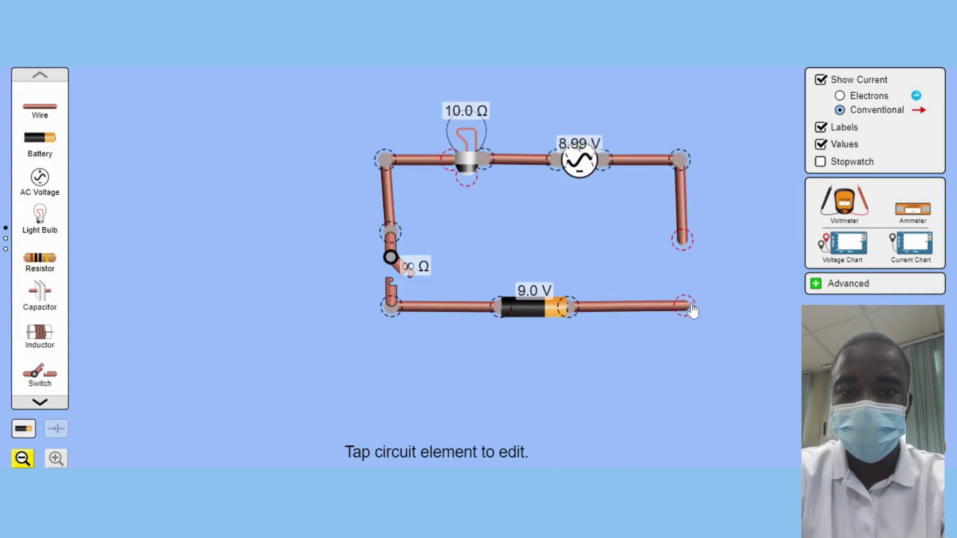
pyautogui.moveTo(686, 255); pyautogui.dragTo(683, 307)
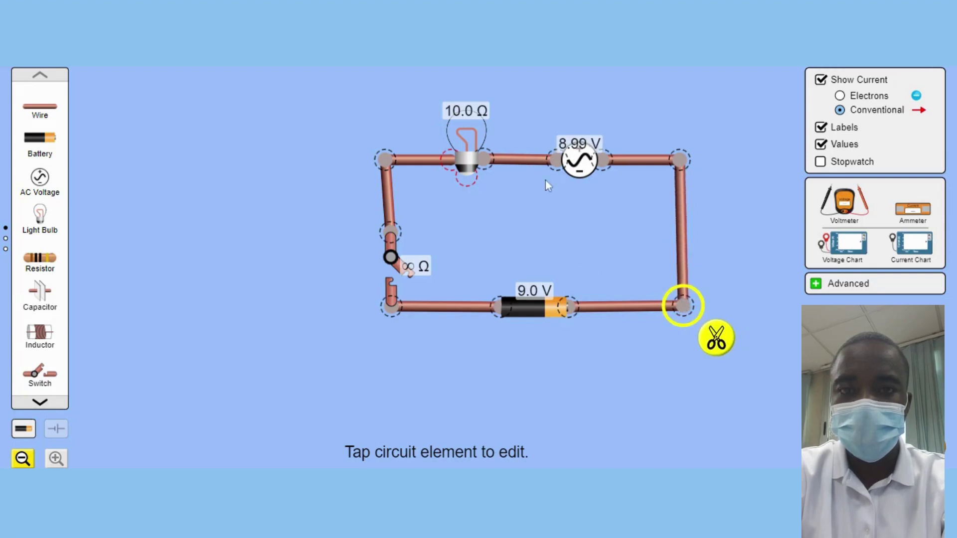
# Step: Toggle the switch closed and open, and reconnect the wire to the bulb's bottom terminal
pyautogui.click(391, 259)
pyautogui.click(391, 259)
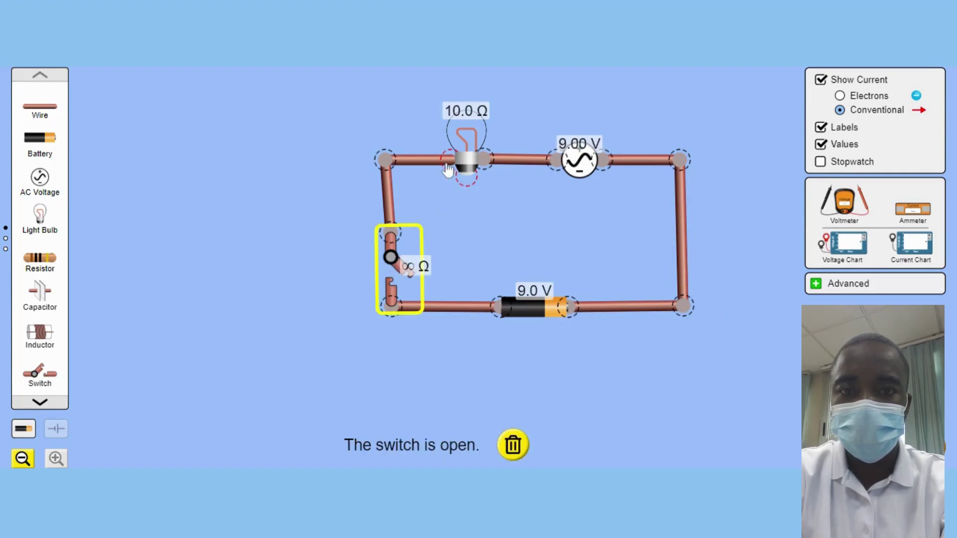
pyautogui.moveTo(448, 170); pyautogui.dragTo(465, 175)
# Step: Close the switch so the bulb lights, then open it again and deselect it
pyautogui.click(392, 260)
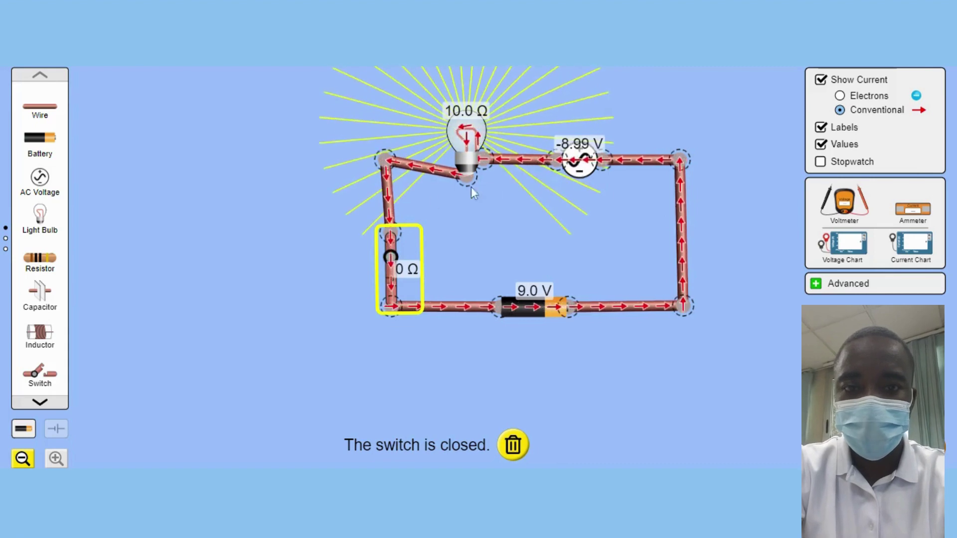
pyautogui.click(392, 258)
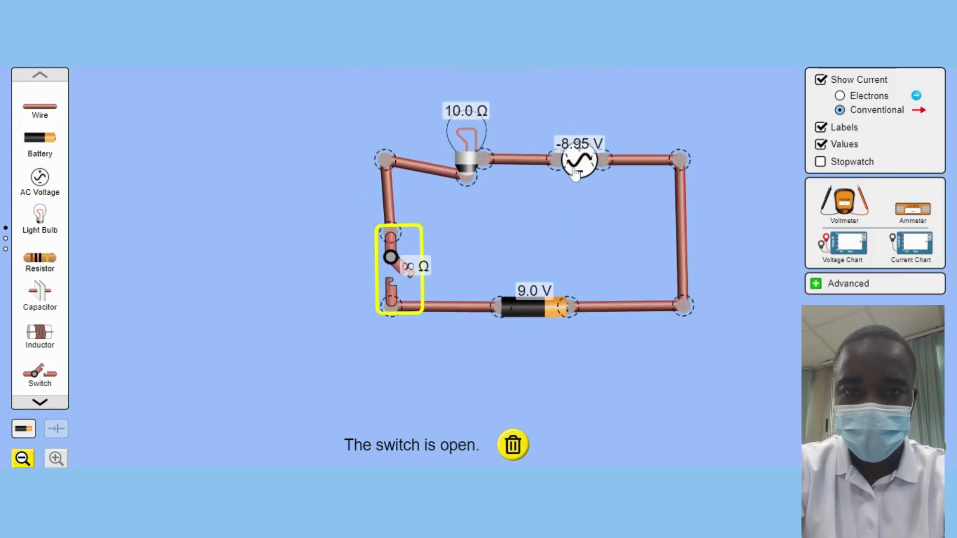
pyautogui.click(576, 172)
# Step: Delete the AC voltage source, join its two loose wire ends, and close the switch to light the bulb
pyautogui.moveTo(577, 166)
pyautogui.mouseDown()
pyautogui.moveTo(587, 139)
pyautogui.moveTo(577, 166)
pyautogui.mouseUp()
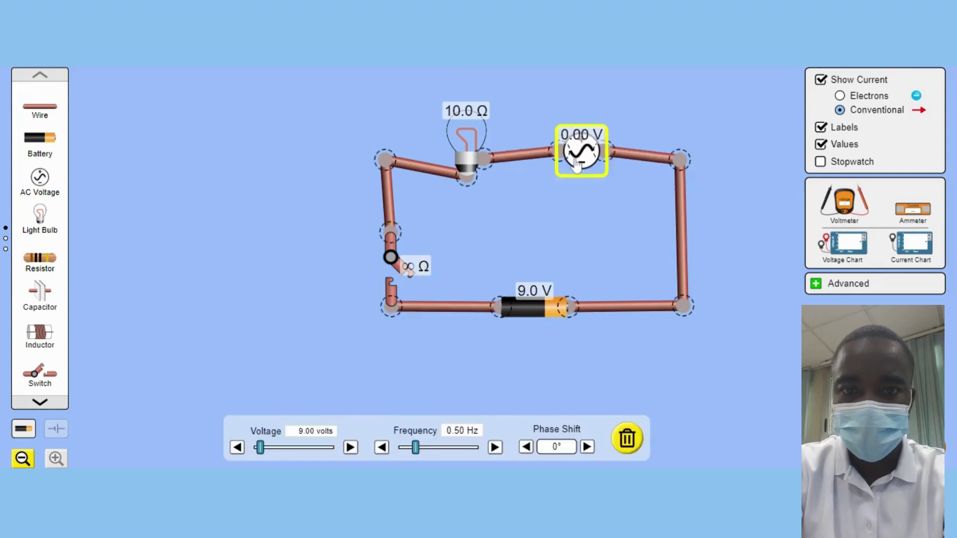
pyautogui.click(627, 438)
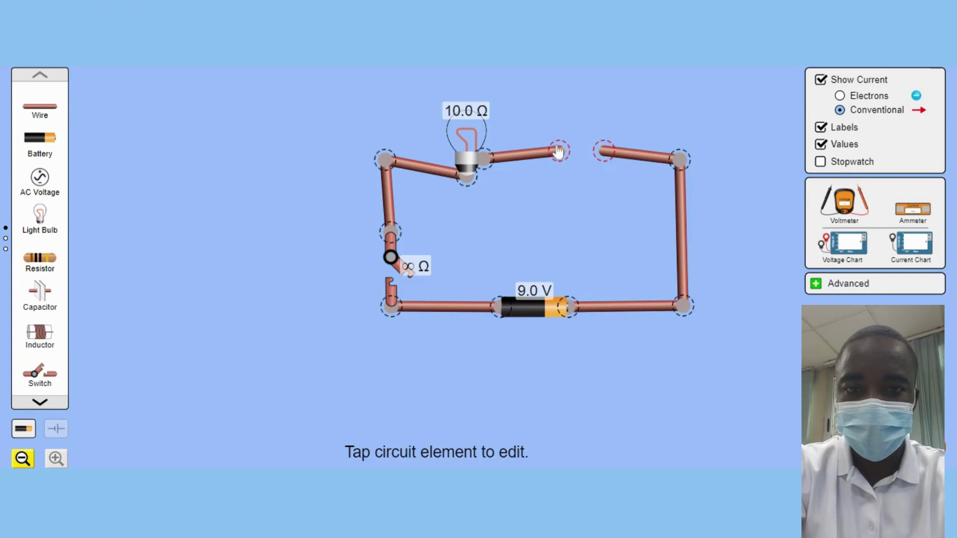
pyautogui.moveTo(566, 156); pyautogui.dragTo(604, 160)
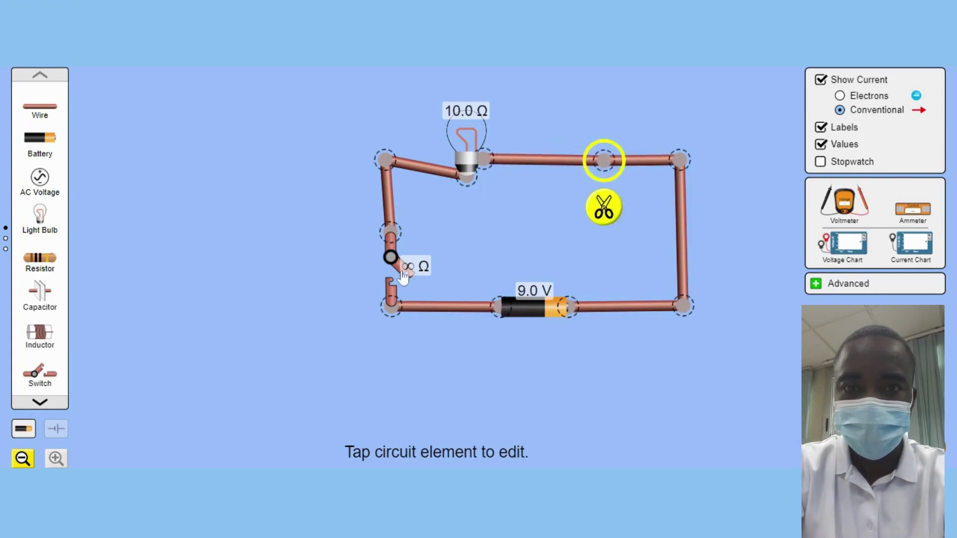
pyautogui.click(391, 258)
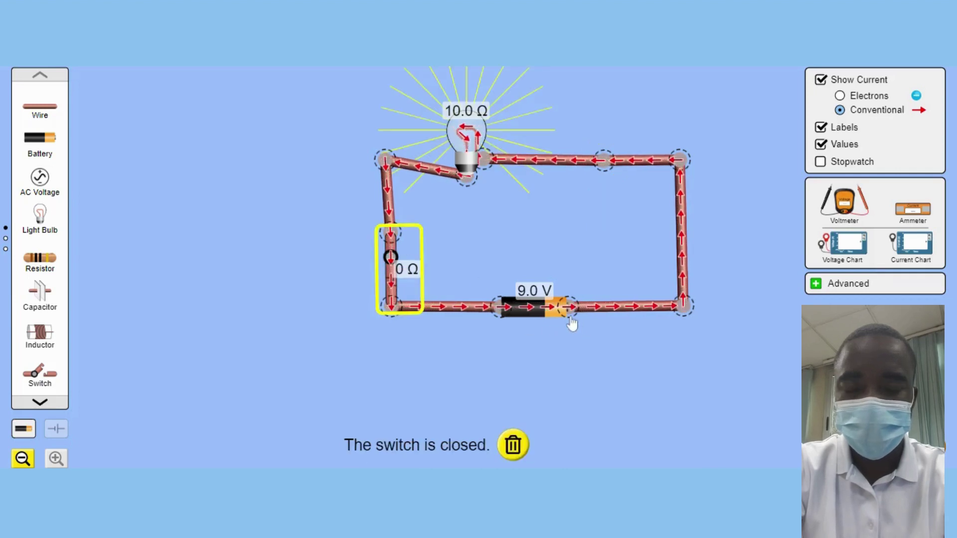
# Step: Drag the battery's voltage slider from 9.0 V down to 3.0 V
pyautogui.click(530, 313)
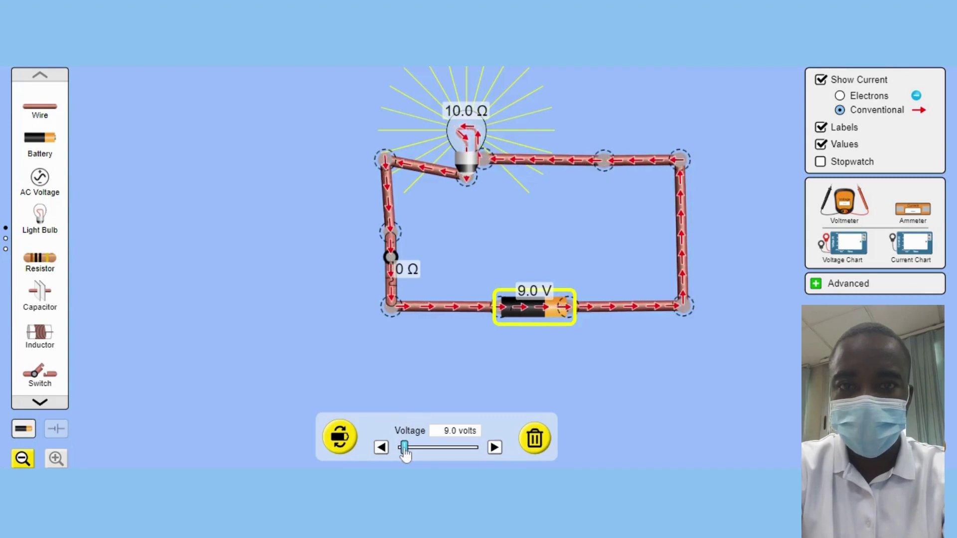
pyautogui.moveTo(405, 450)
pyautogui.mouseDown()
pyautogui.moveTo(477, 452)
pyautogui.moveTo(400, 443)
pyautogui.mouseUp()
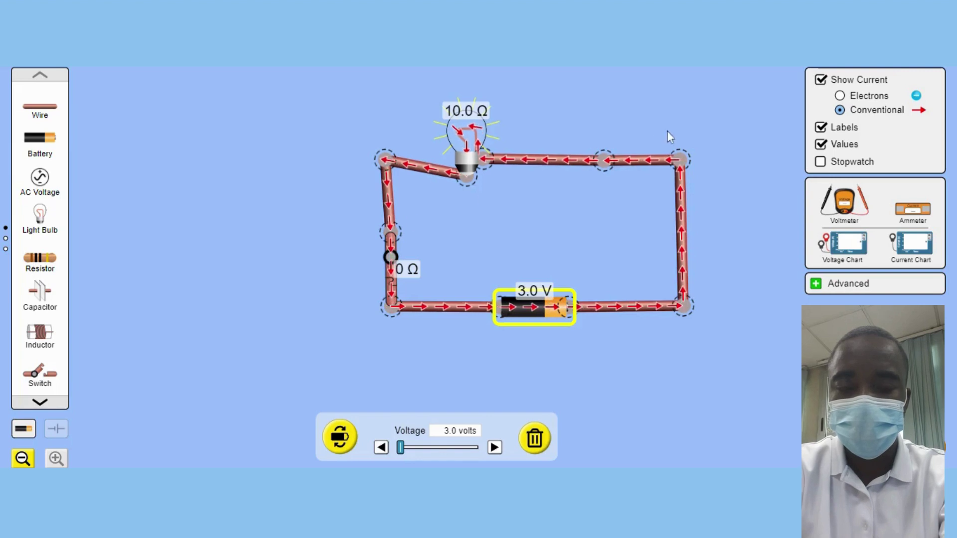
# Step: Cut the top wire at its right junction and drop a 10.0 Ω resistor into the gap
pyautogui.click(604, 161)
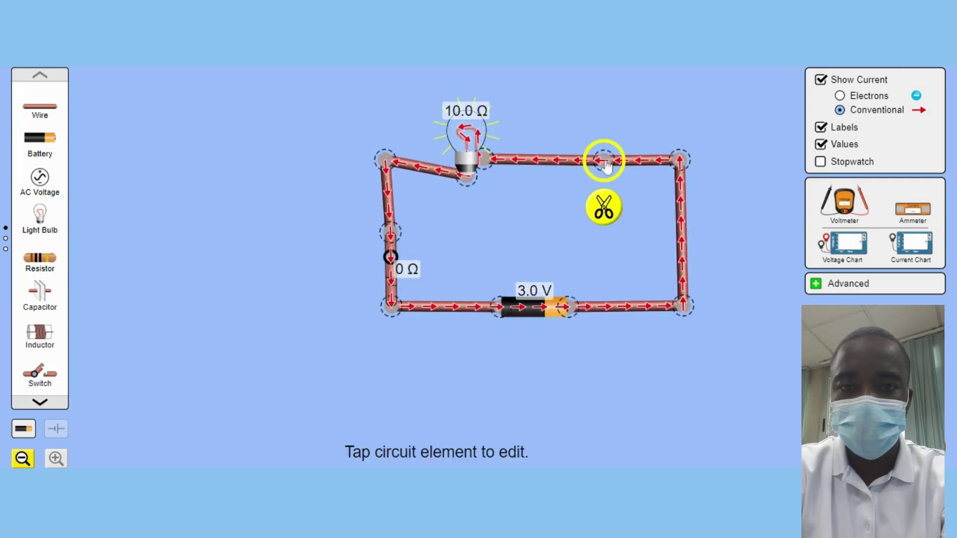
pyautogui.click(604, 207)
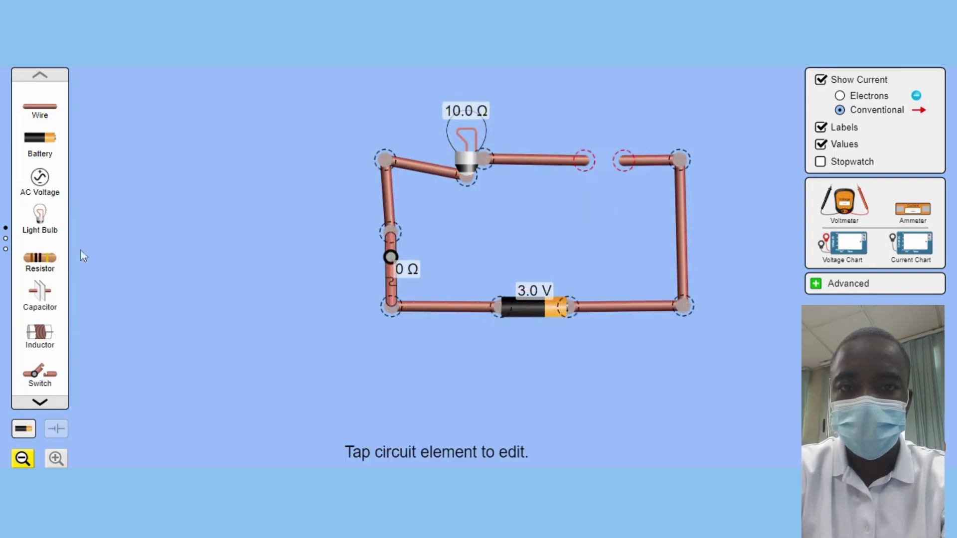
pyautogui.moveTo(38, 267); pyautogui.dragTo(597, 175)
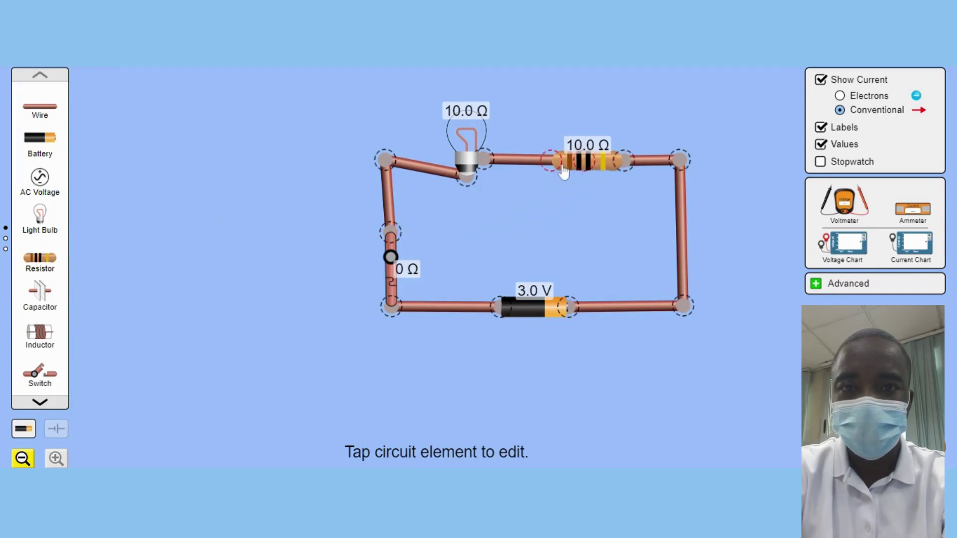
pyautogui.moveTo(554, 169); pyautogui.dragTo(567, 169)
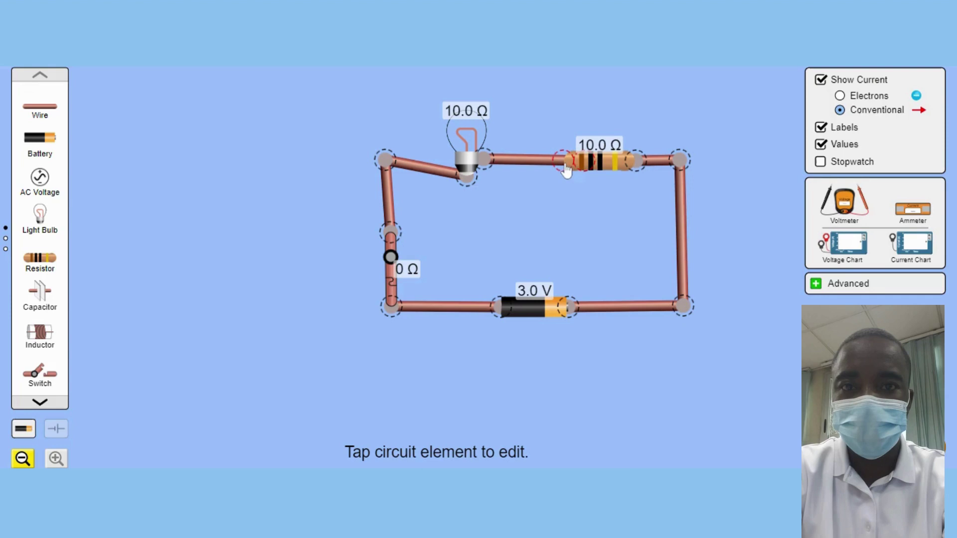
# Step: Toggle the switch open and closed, then connect the resistor's loose end into the top wire
pyautogui.click(392, 258)
pyautogui.click(392, 258)
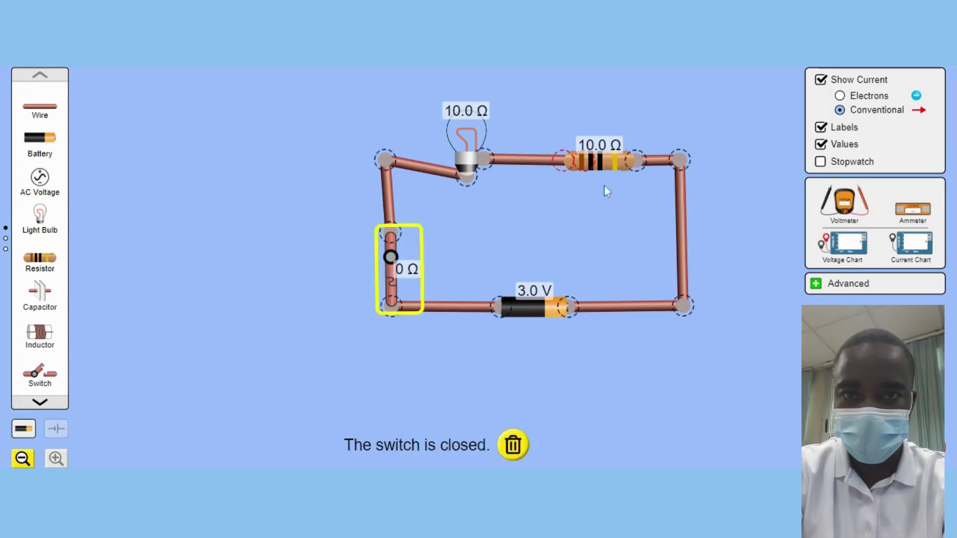
pyautogui.moveTo(597, 164); pyautogui.dragTo(634, 161)
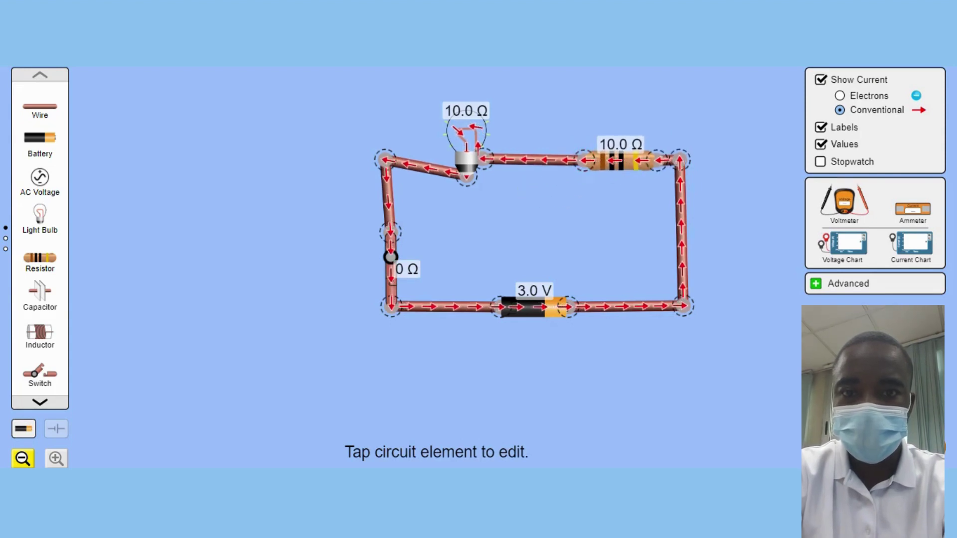
# Step: Trash the 10.0 Ω resistor and snap a 15.0 mΩ fuse from the next toolbox page into the top gap
pyautogui.click(618, 160)
pyautogui.click(509, 438)
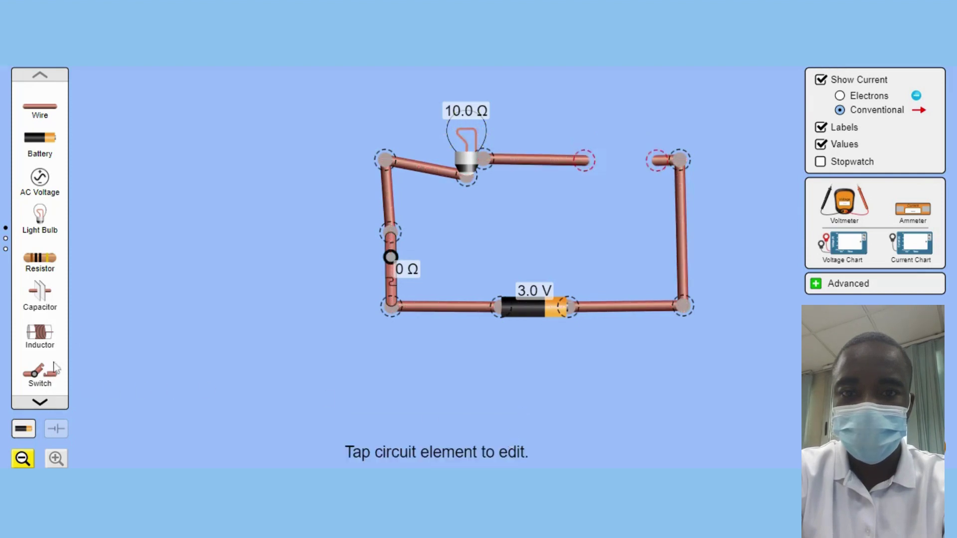
pyautogui.click(40, 404)
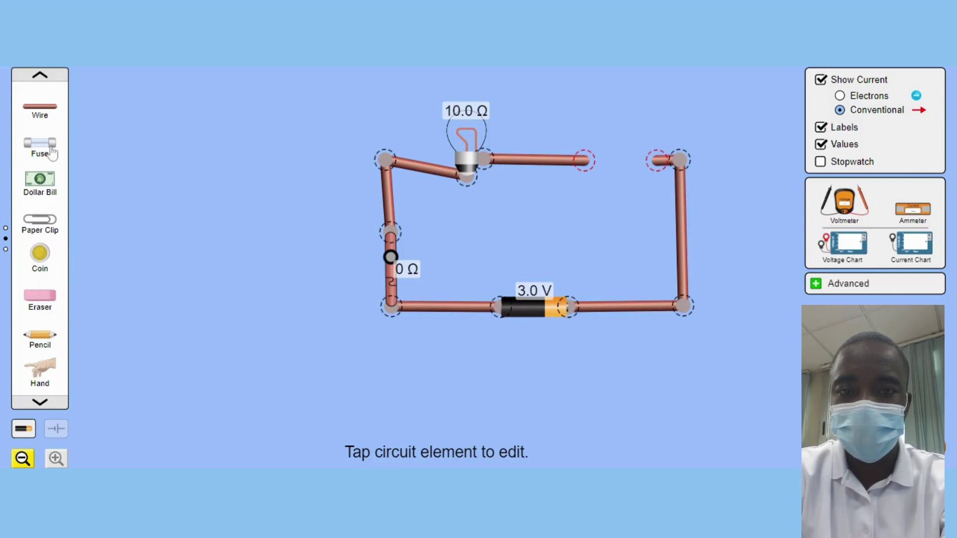
pyautogui.moveTo(40, 144); pyautogui.dragTo(627, 176)
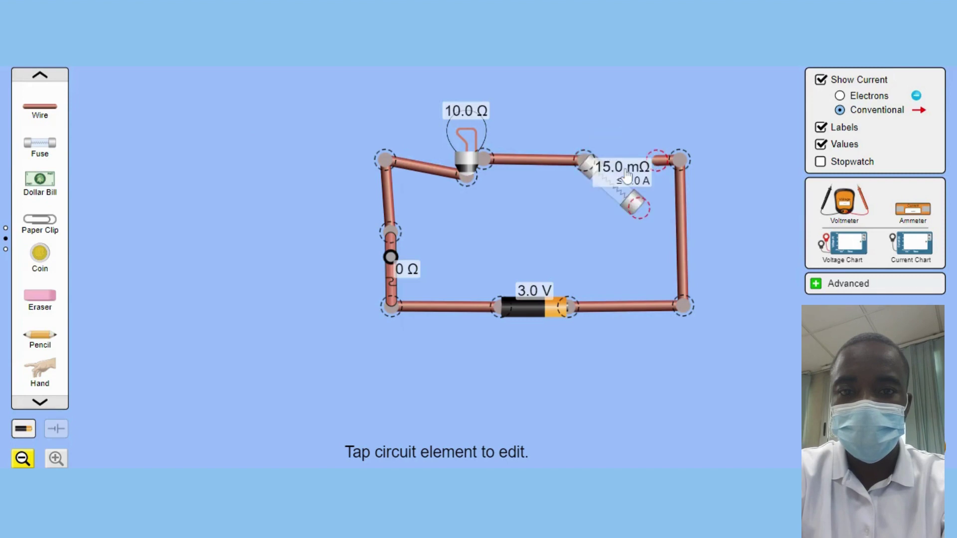
pyautogui.moveTo(642, 222); pyautogui.dragTo(648, 181)
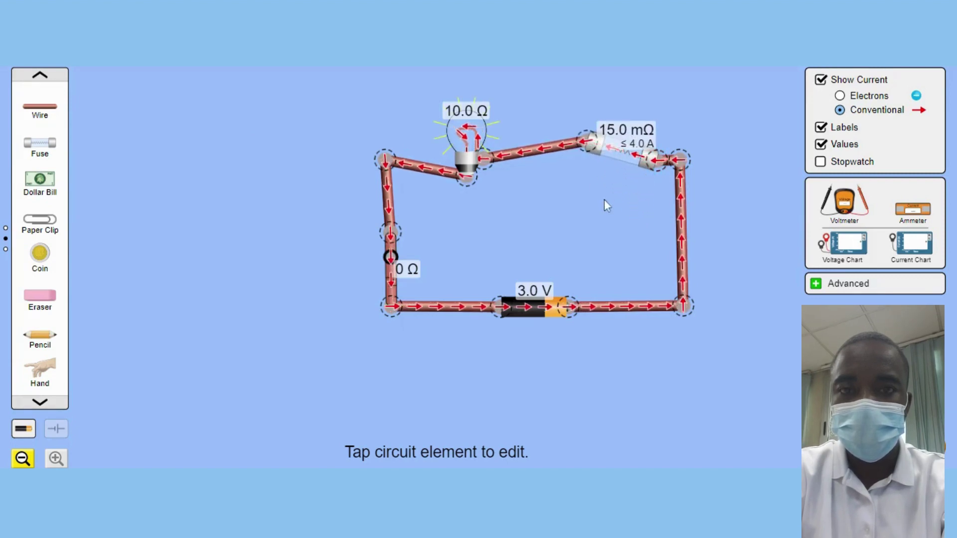